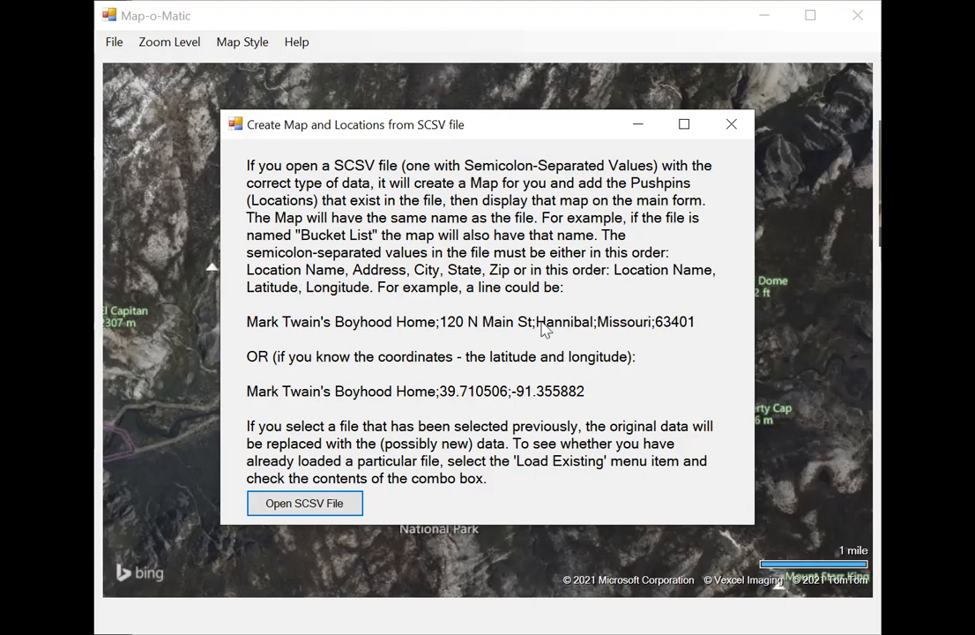
Close the SCSV import dialog, view the form for creating a new map manually, and close it without saving.
{"action": "left_click", "coordinate": [735, 127]}
{"action": "left_click", "coordinate": [114, 43]}
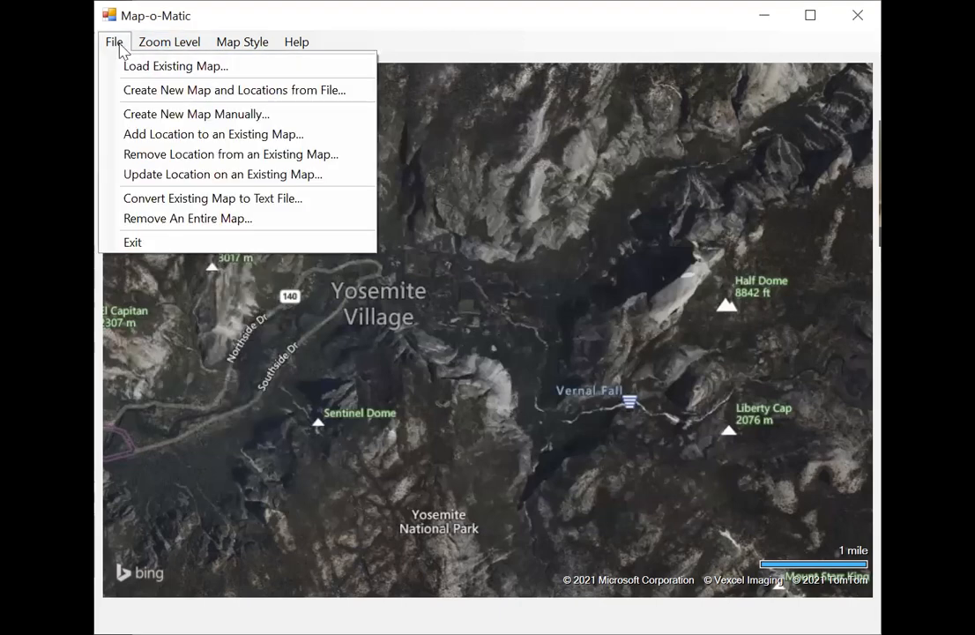
{"action": "left_click", "coordinate": [151, 120]}
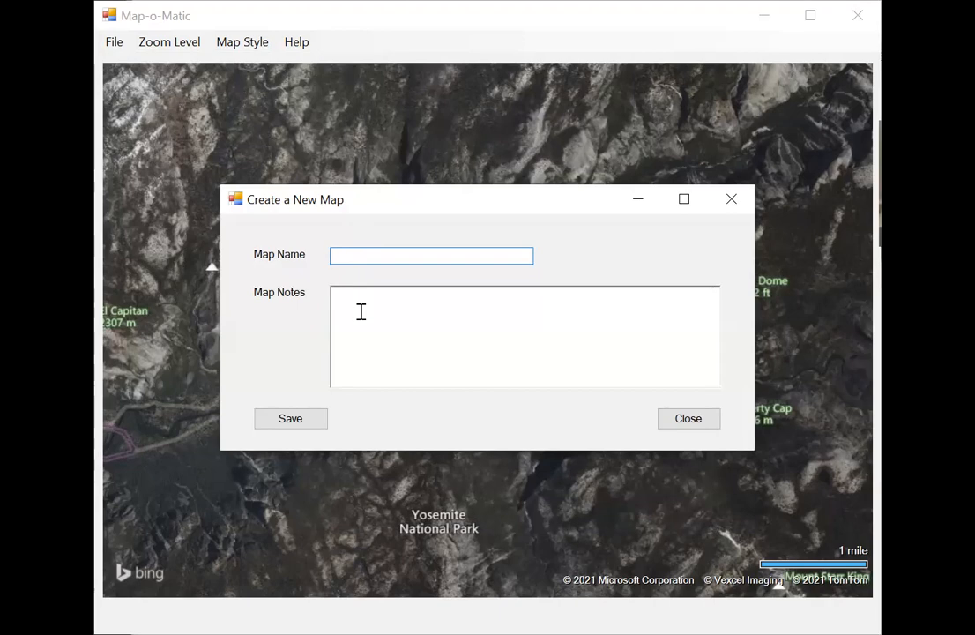
{"action": "left_click", "coordinate": [674, 421]}
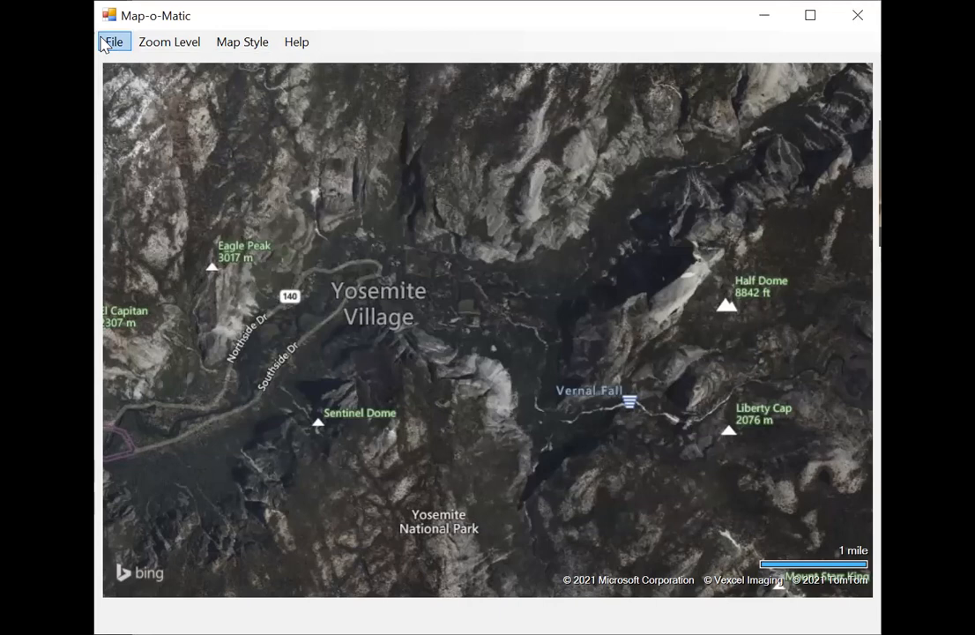
View the form for adding a location to an existing map, choose map 1865, and close it without saving.
{"action": "left_click", "coordinate": [112, 43]}
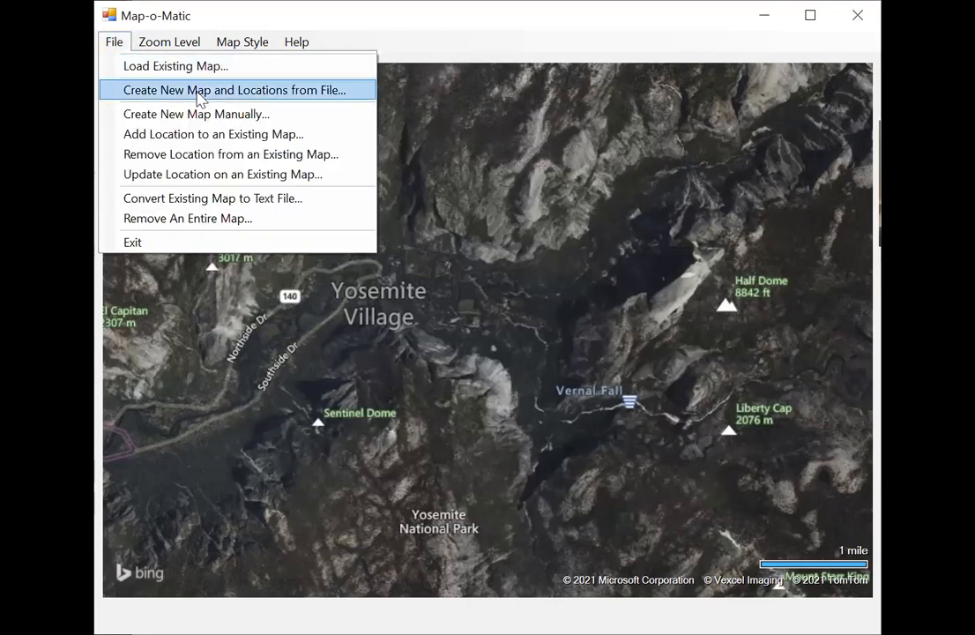
{"action": "left_click", "coordinate": [195, 137]}
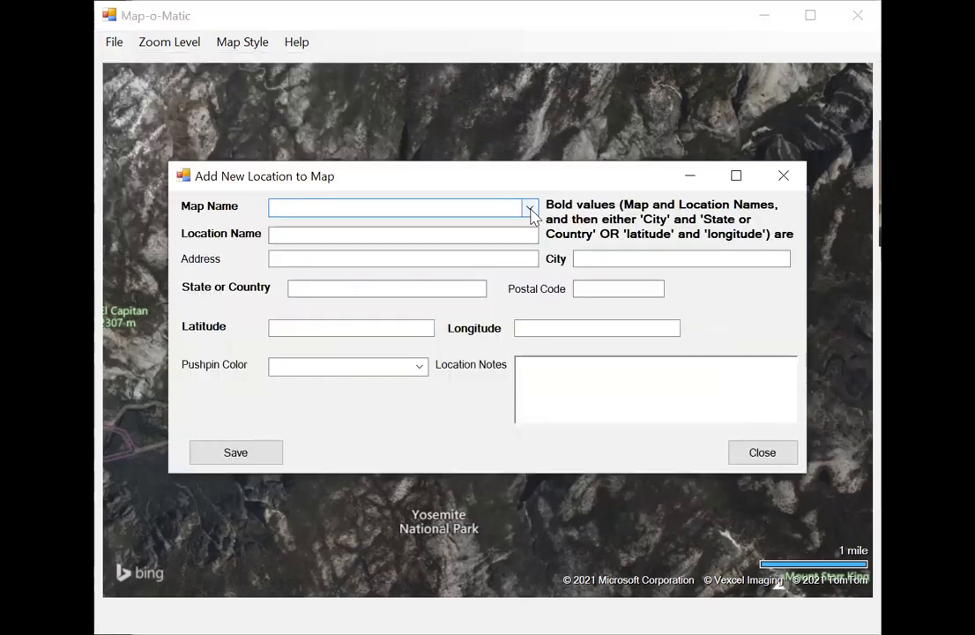
{"action": "left_click", "coordinate": [530, 208]}
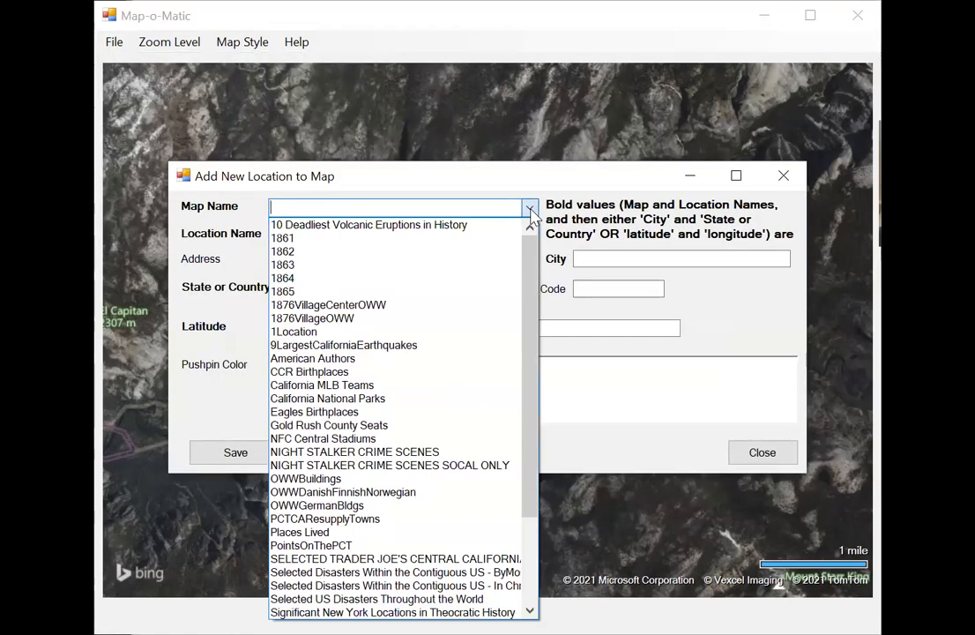
{"action": "left_click", "coordinate": [446, 292]}
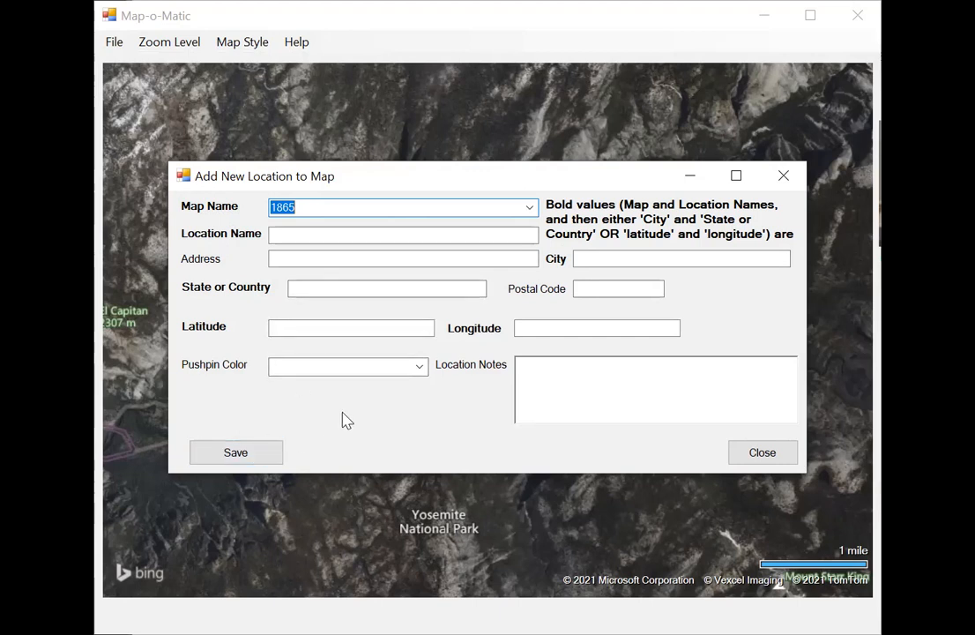
{"action": "left_click", "coordinate": [757, 454]}
Open the Update Location form and bring up the Battle of Appomattox Court House record of map 1865.
{"action": "left_click", "coordinate": [114, 46]}
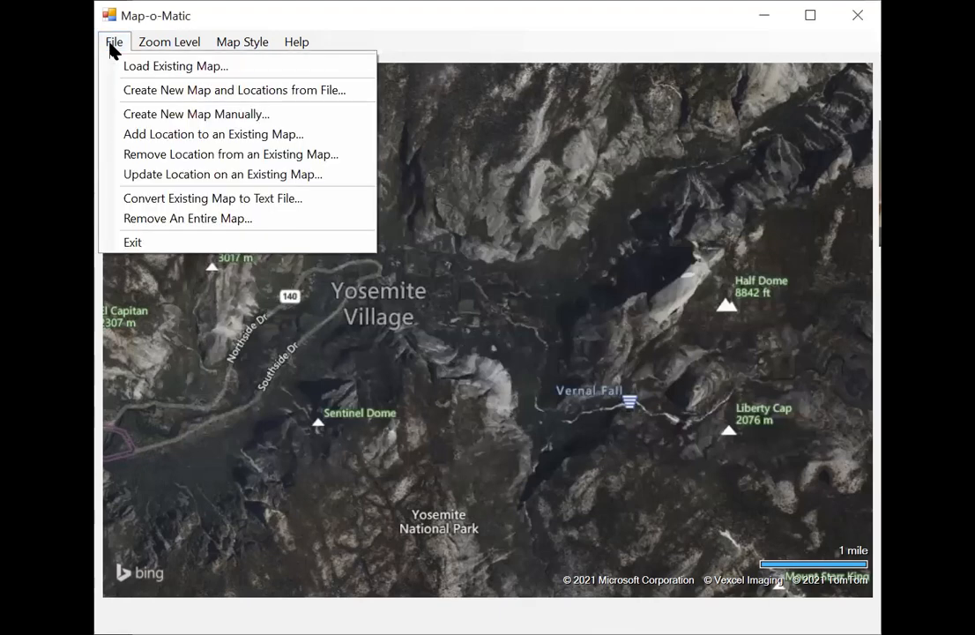
{"action": "left_click", "coordinate": [170, 176]}
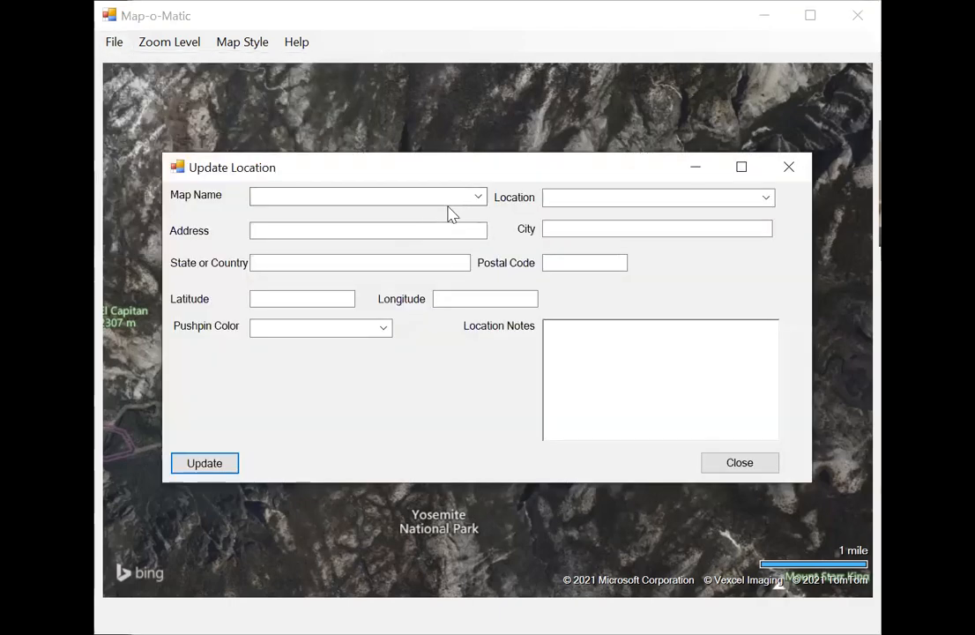
{"action": "left_click", "coordinate": [478, 197]}
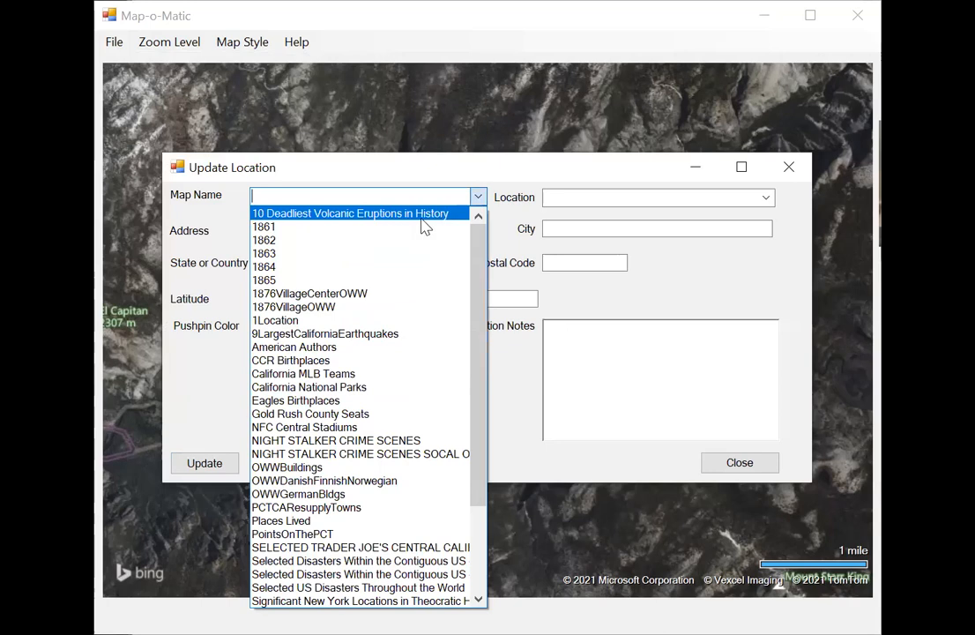
{"action": "left_click", "coordinate": [393, 280]}
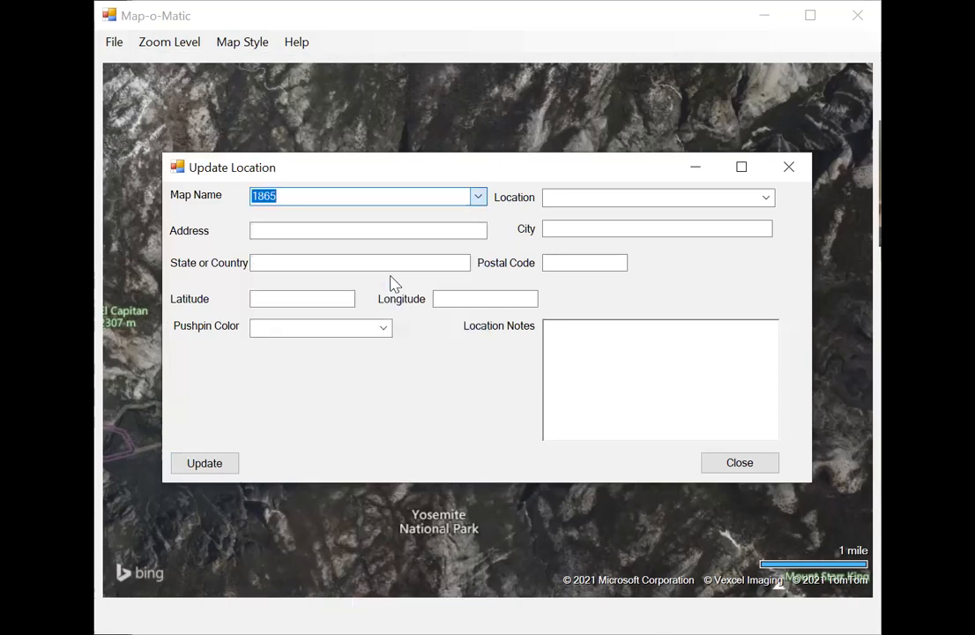
{"action": "left_click", "coordinate": [767, 198]}
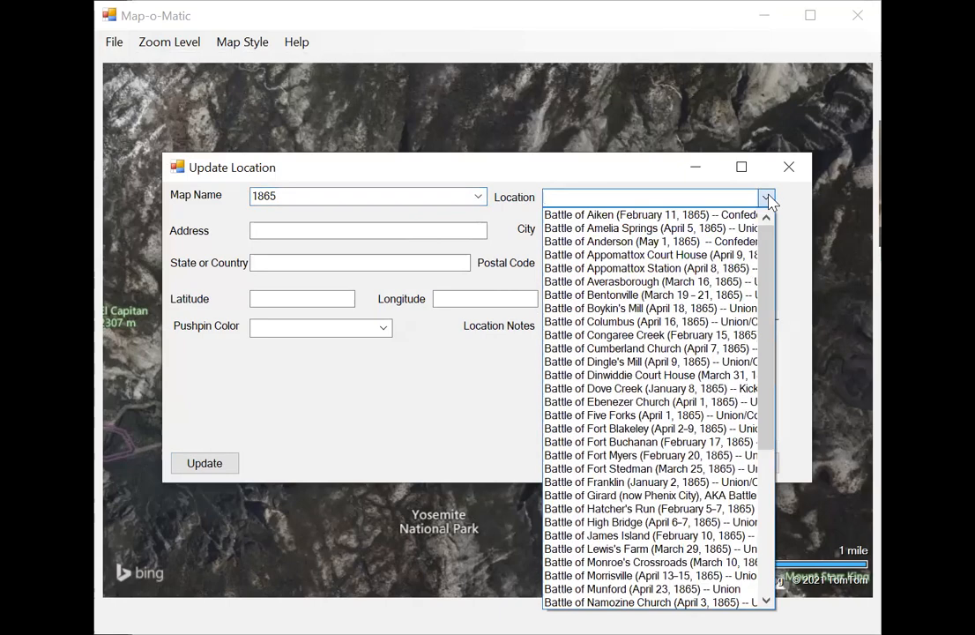
{"action": "left_click", "coordinate": [616, 255]}
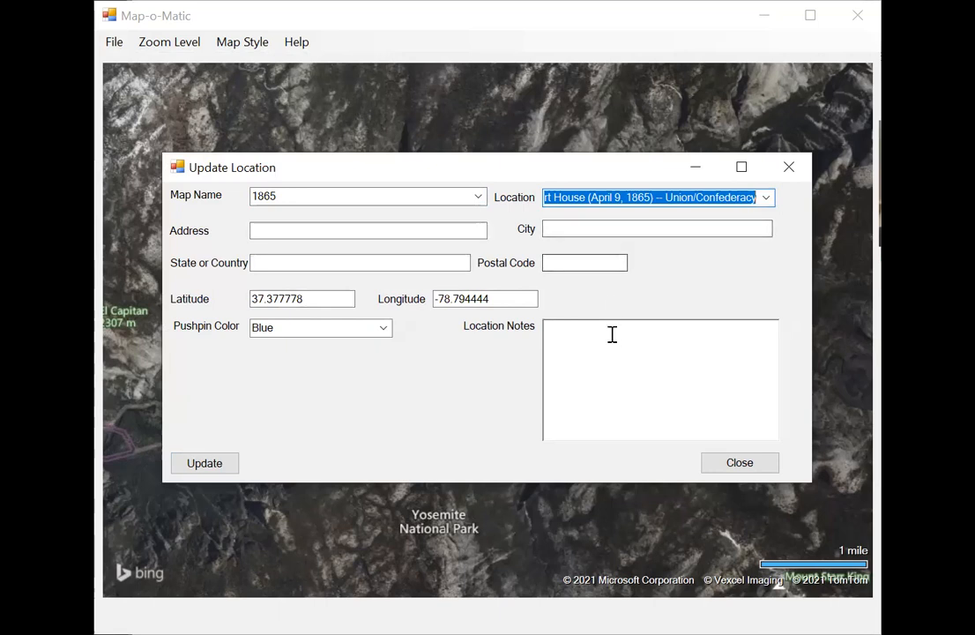
Examine the location notes and the available pushpin colors for this battle, and close the form without updating.
{"action": "left_click", "coordinate": [564, 333]}
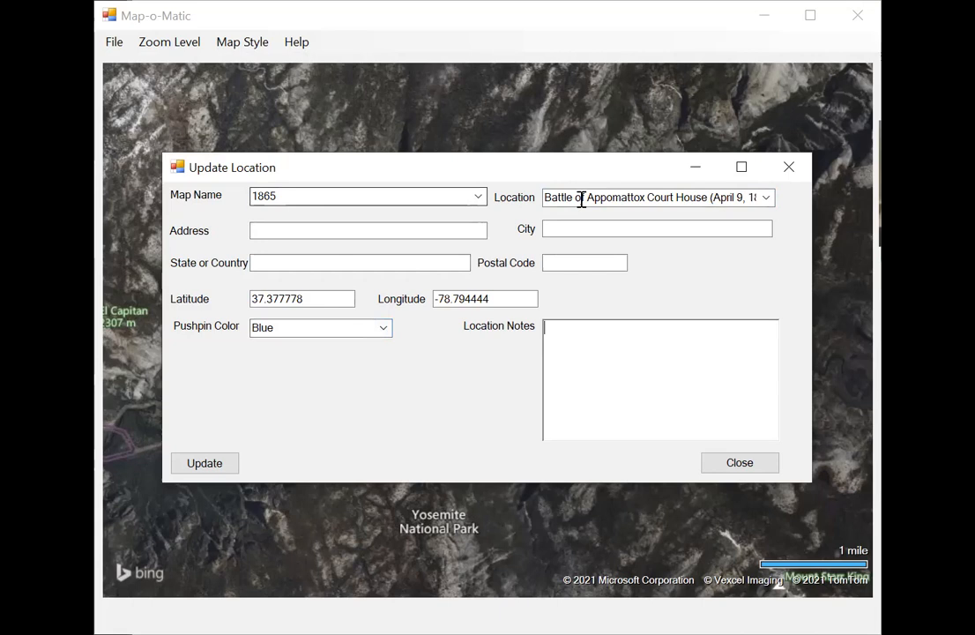
{"action": "left_click", "coordinate": [383, 329]}
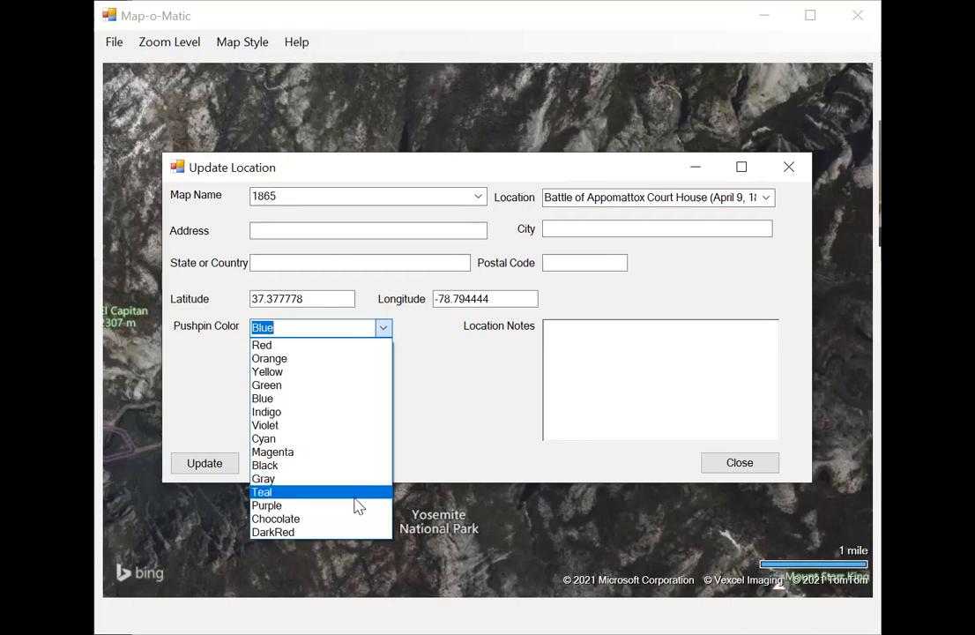
{"action": "left_click", "coordinate": [201, 391]}
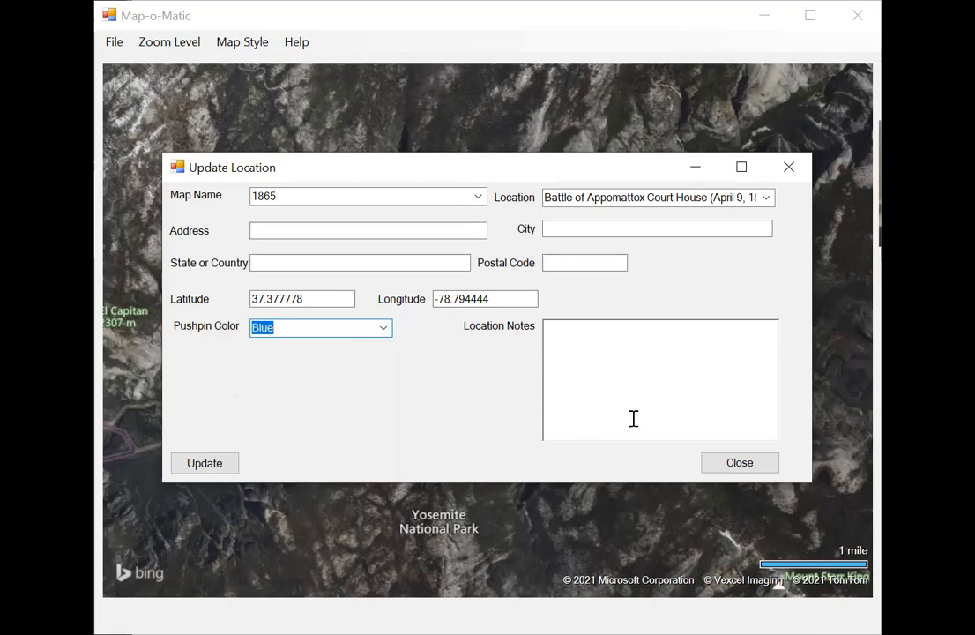
{"action": "left_click", "coordinate": [736, 464]}
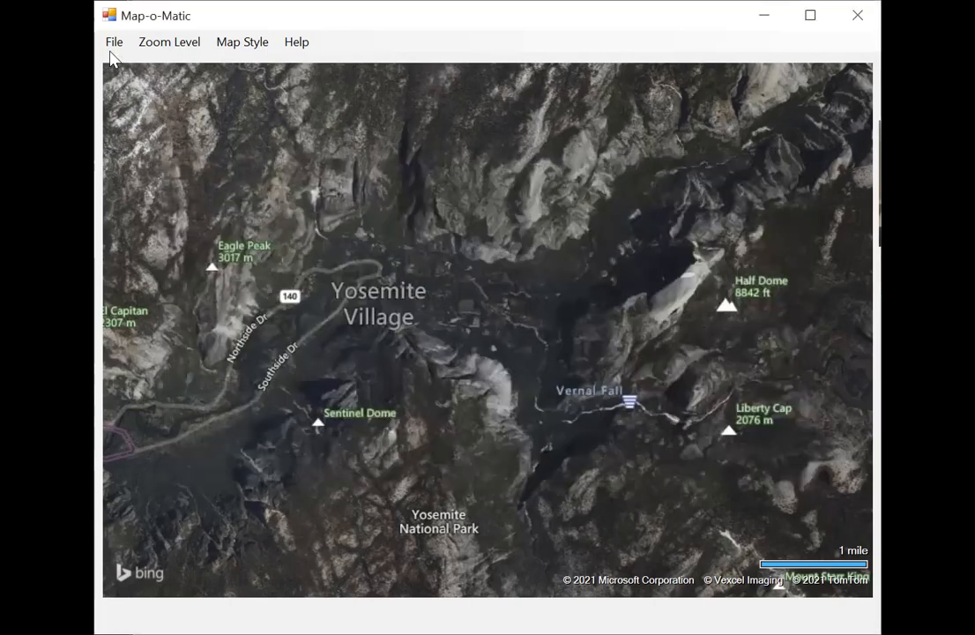
View the form for converting an existing map to a text file, choose Places Lived, and close it without converting.
{"action": "left_click", "coordinate": [113, 42]}
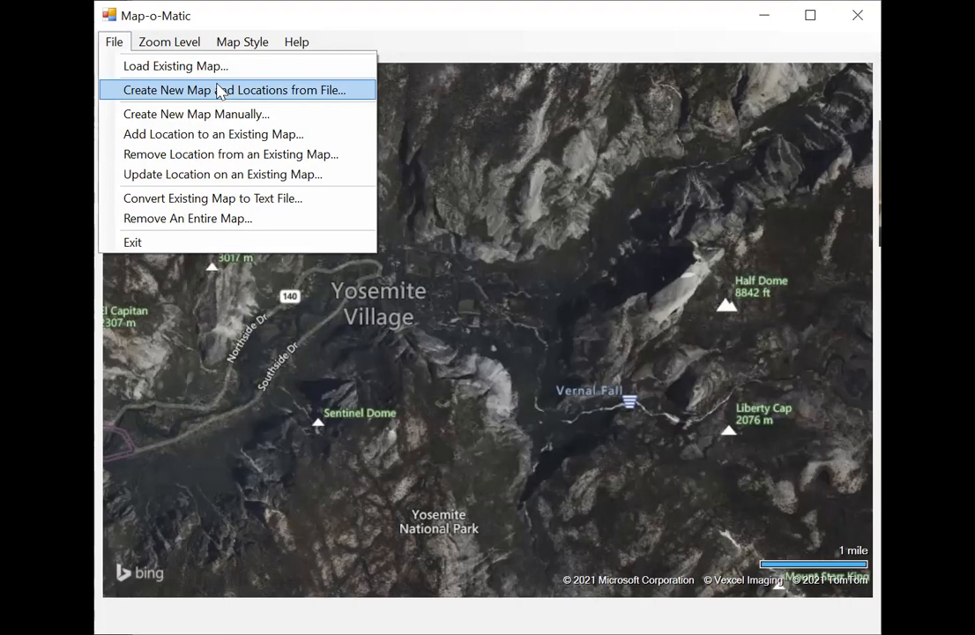
{"action": "left_click", "coordinate": [214, 199]}
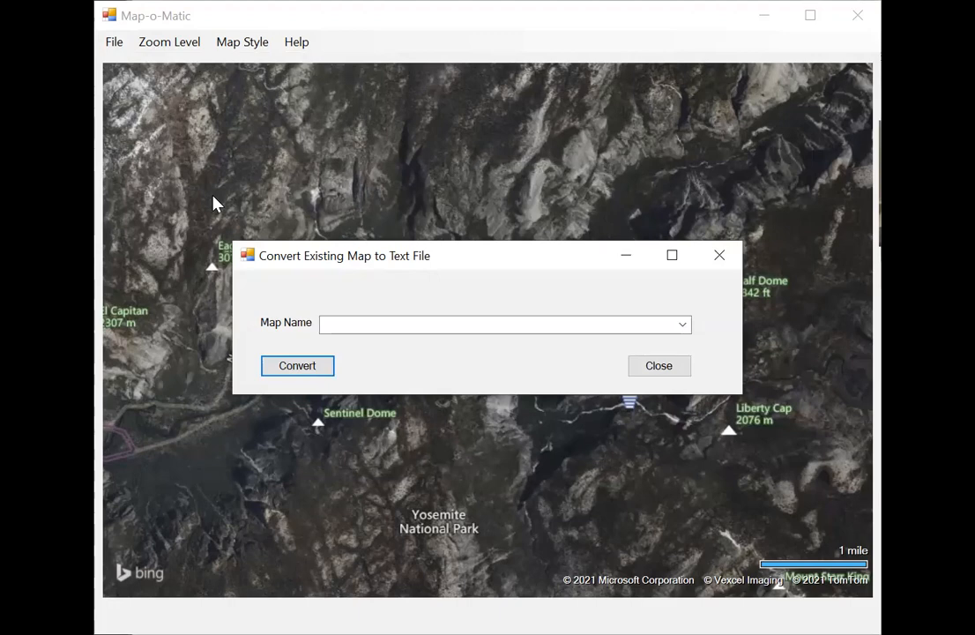
{"action": "left_click", "coordinate": [683, 328]}
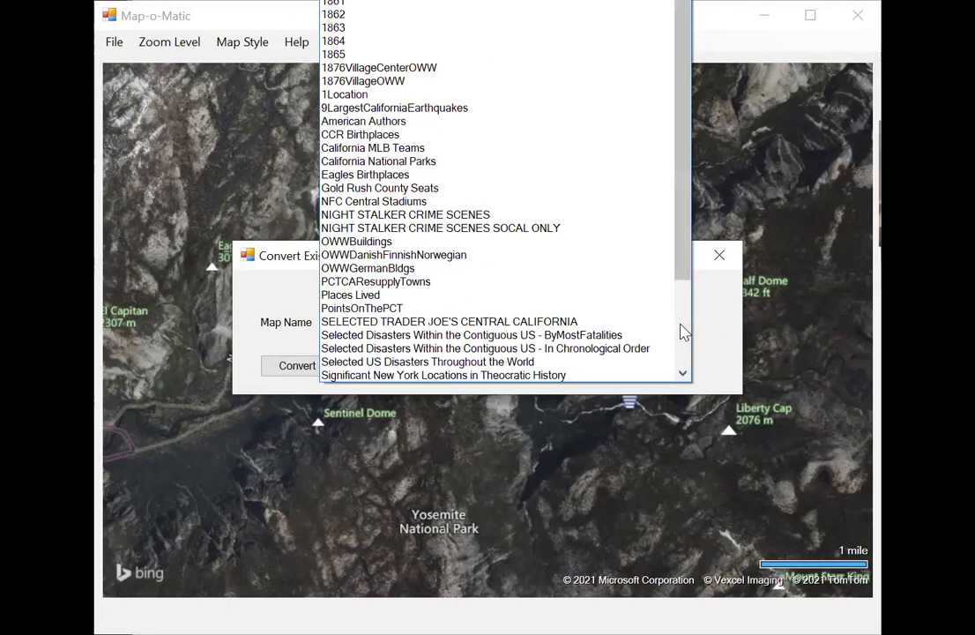
{"action": "left_click", "coordinate": [477, 295]}
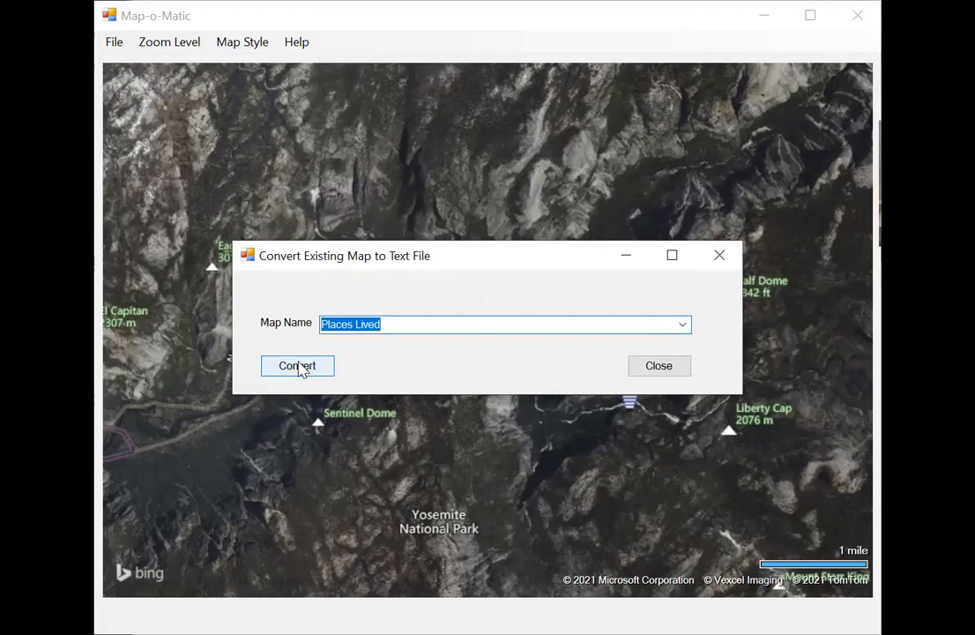
{"action": "left_click", "coordinate": [649, 367]}
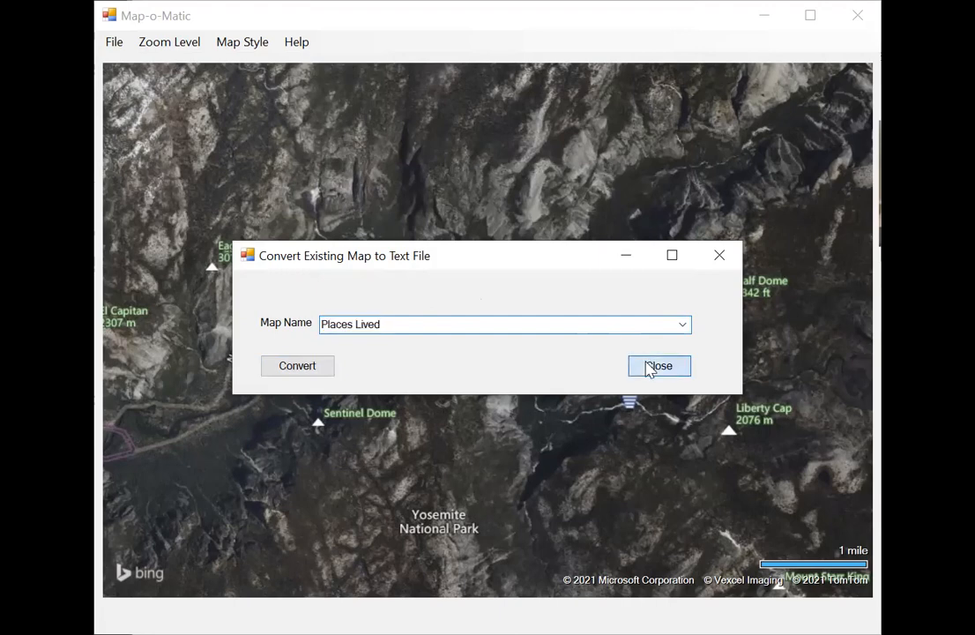
View the form for removing an entire map, choose Places Lived, and close it without removing anything.
{"action": "left_click", "coordinate": [114, 41]}
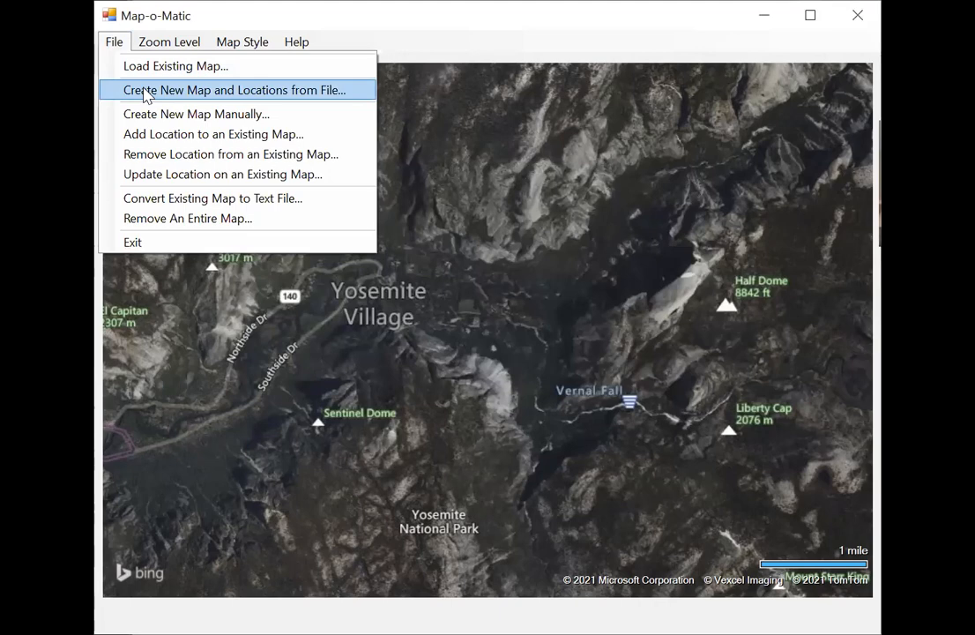
{"action": "left_click", "coordinate": [164, 221]}
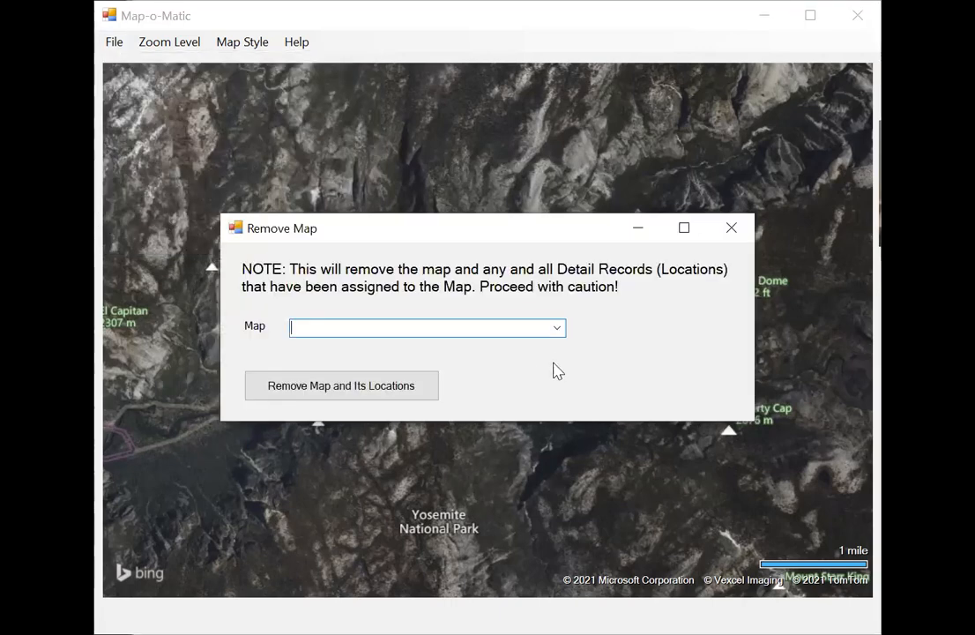
{"action": "left_click", "coordinate": [557, 328]}
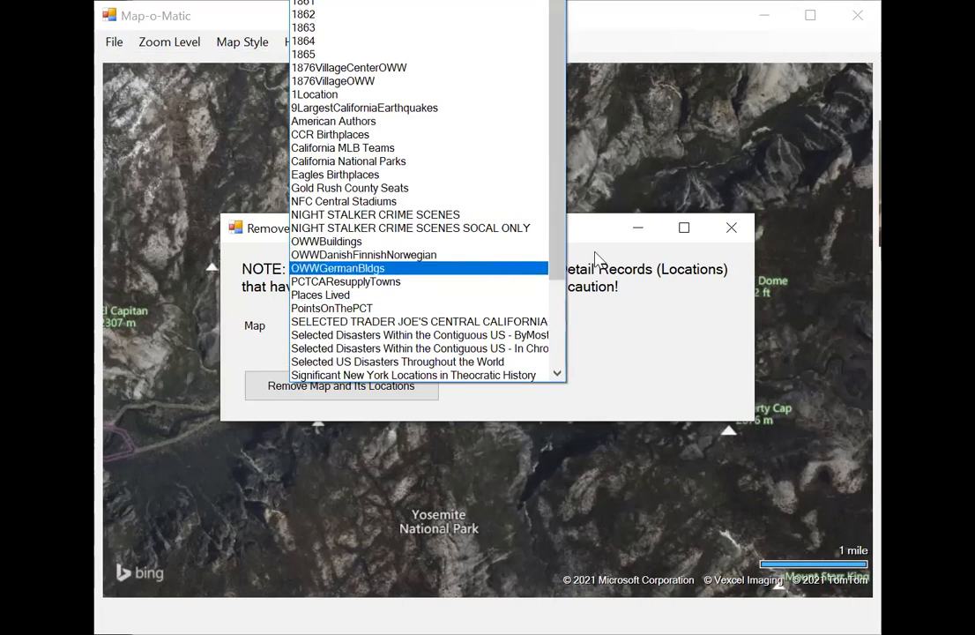
{"action": "left_click", "coordinate": [483, 297]}
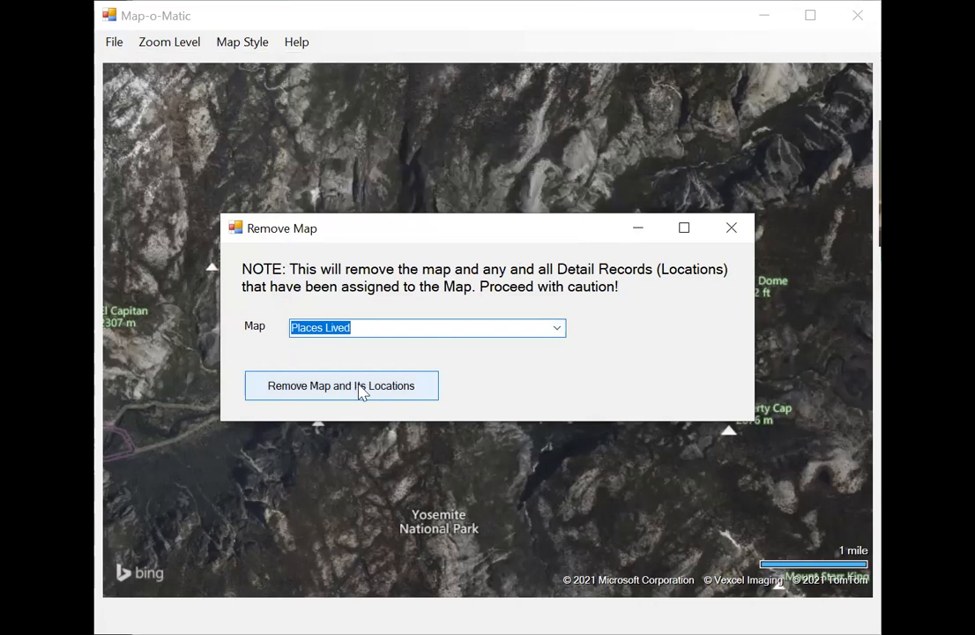
{"action": "left_click", "coordinate": [730, 231]}
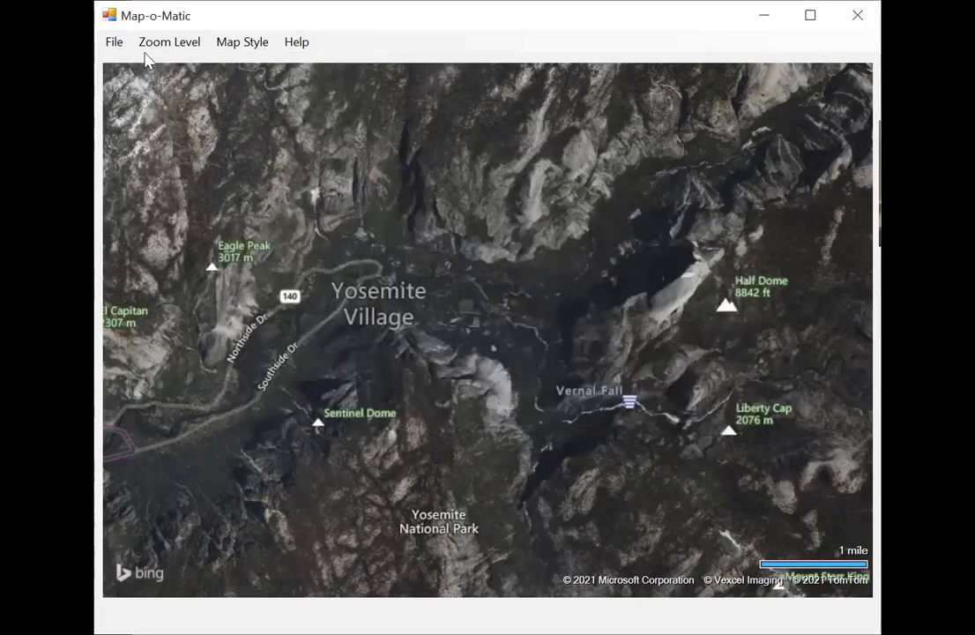
{"action": "left_click", "coordinate": [113, 42]}
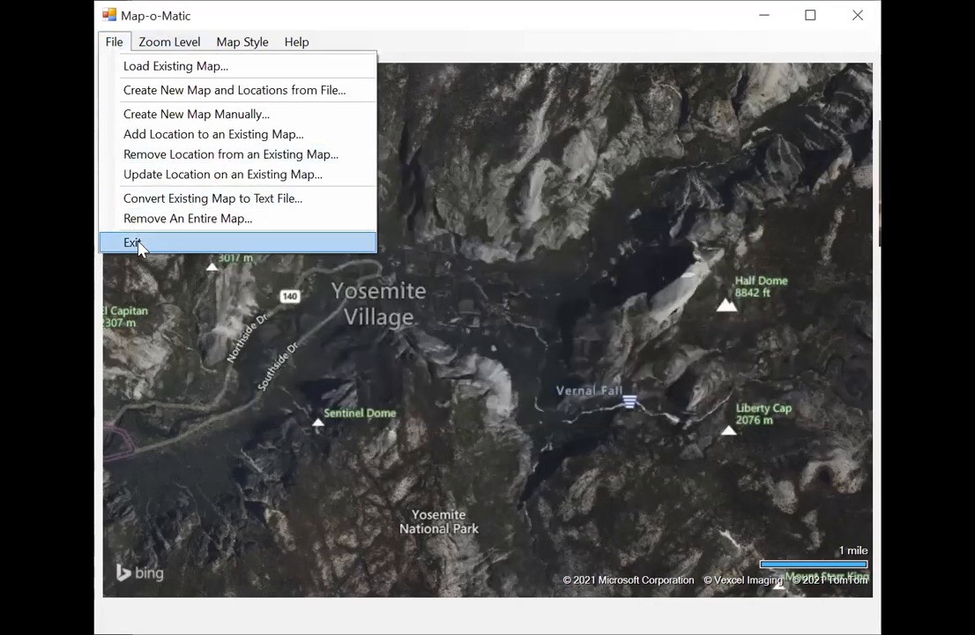
{"action": "left_click", "coordinate": [248, 39]}
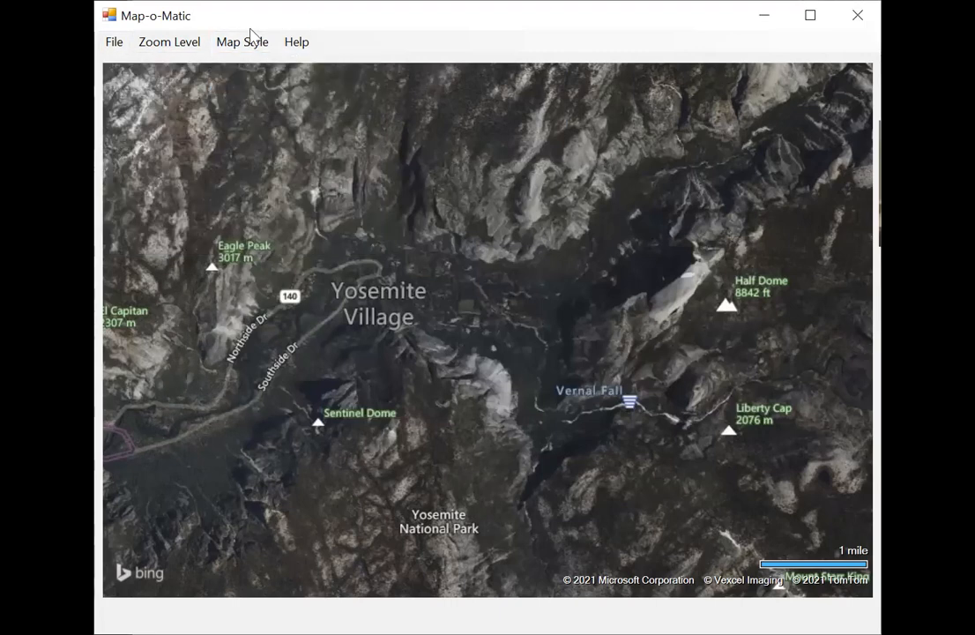
Load the existing Places Lived map and switch its map style to Road (Highway Map).
{"action": "left_click", "coordinate": [118, 44]}
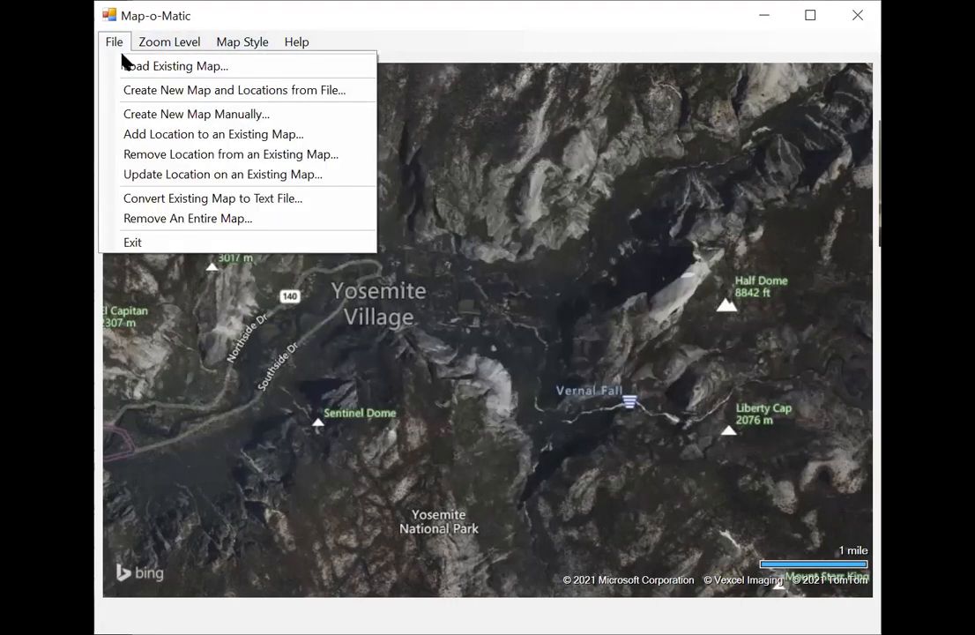
{"action": "left_click", "coordinate": [126, 65]}
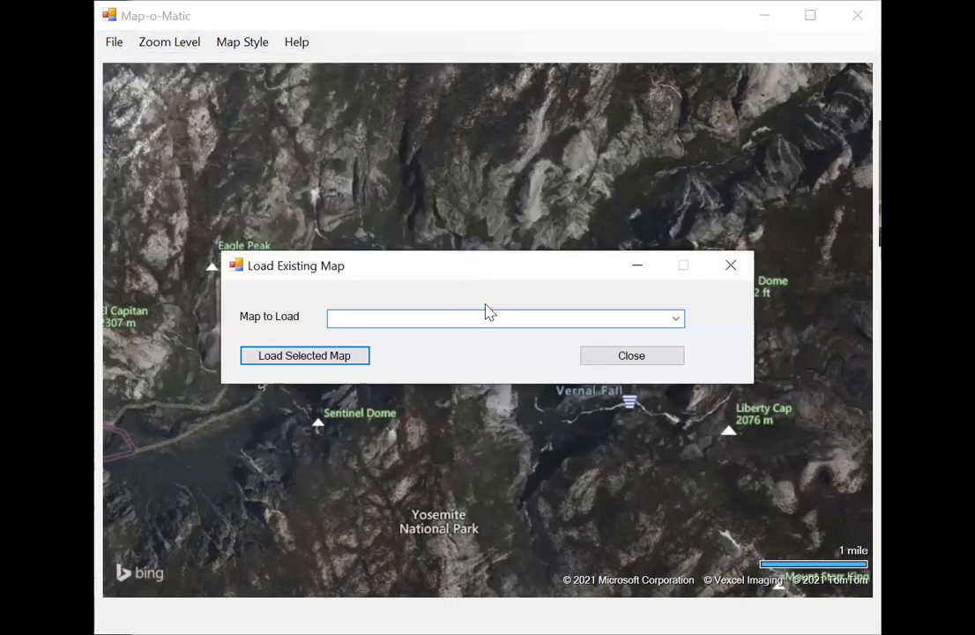
{"action": "left_click", "coordinate": [676, 319]}
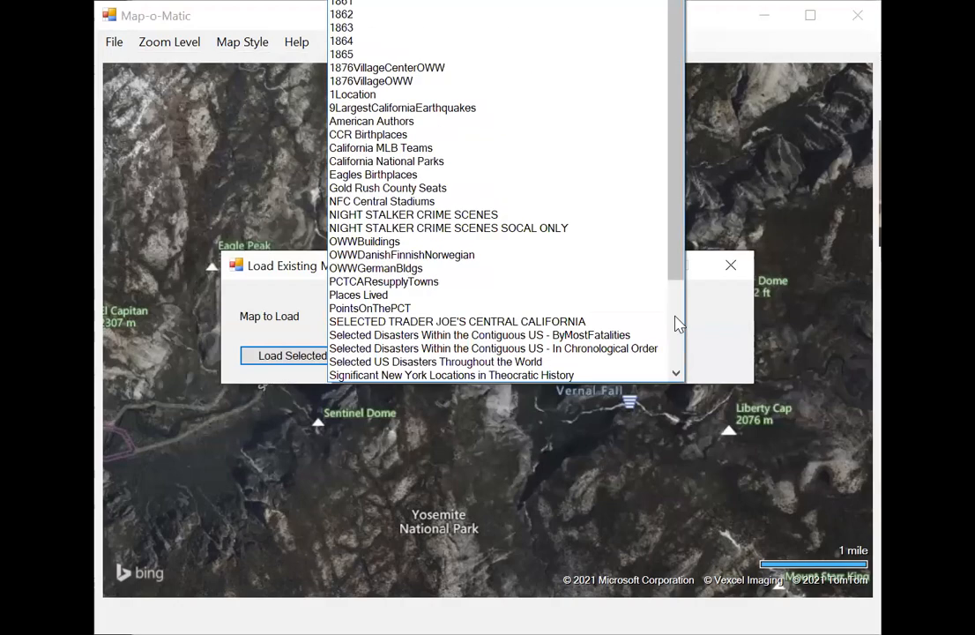
{"action": "left_click", "coordinate": [489, 296]}
{"action": "left_click", "coordinate": [322, 357]}
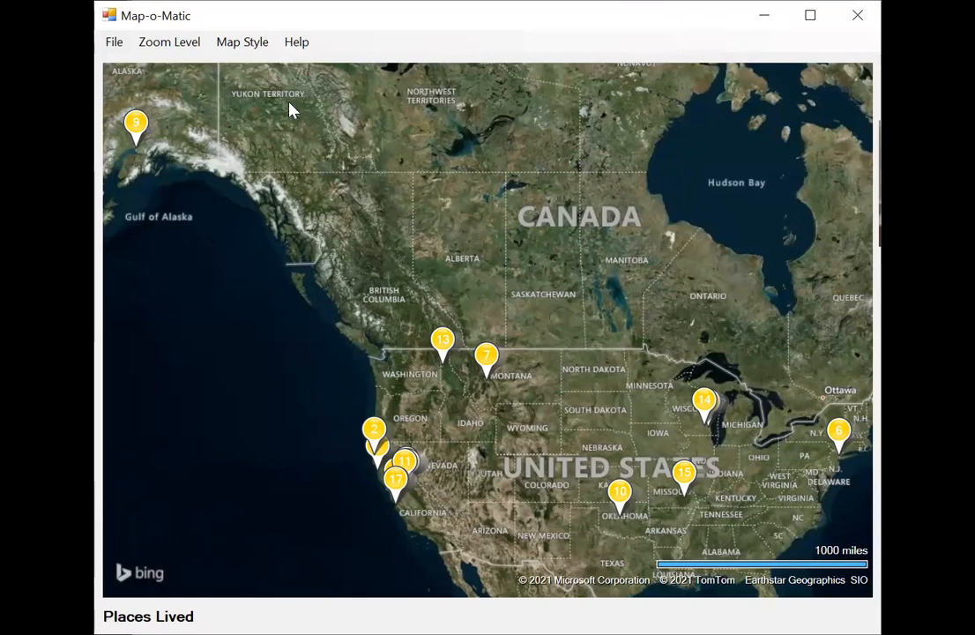
{"action": "left_click", "coordinate": [249, 46]}
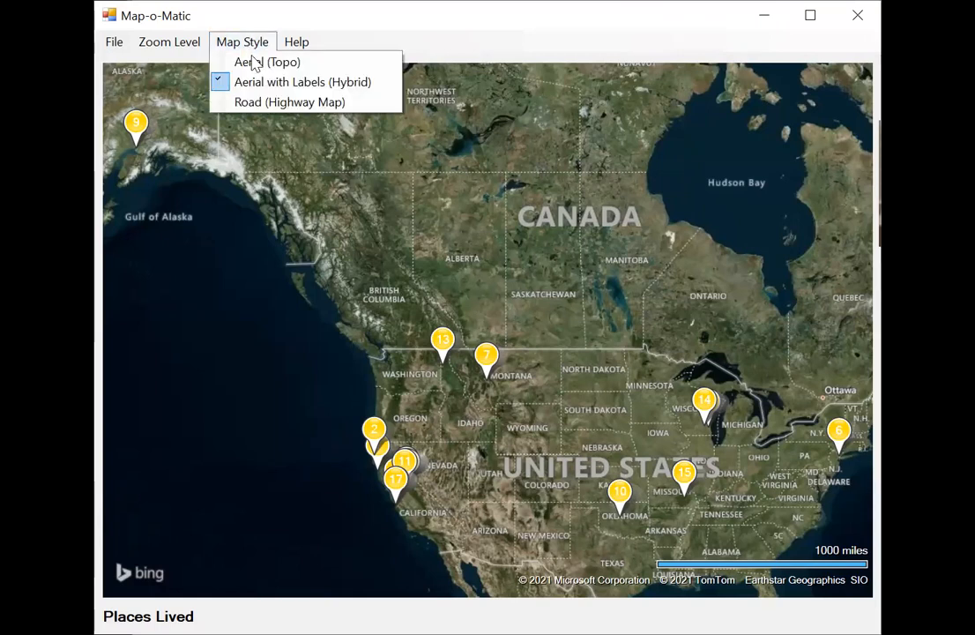
{"action": "left_click", "coordinate": [253, 102]}
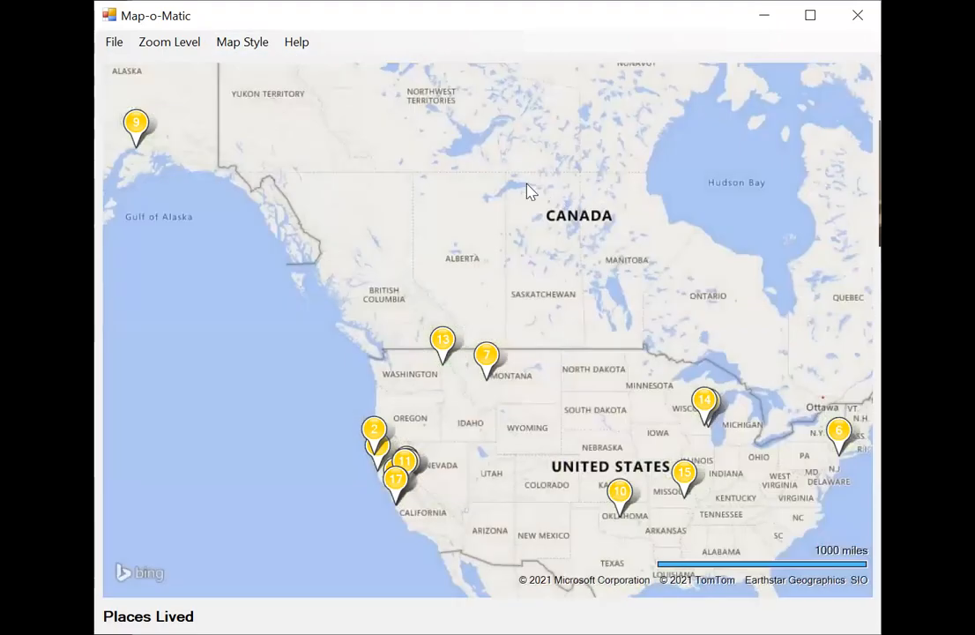
Switch the Places Lived map to the Aerial (Topo) style, and after viewing it, to Aerial with Labels (Hybrid).
{"action": "left_click", "coordinate": [246, 45]}
{"action": "left_click", "coordinate": [246, 63]}
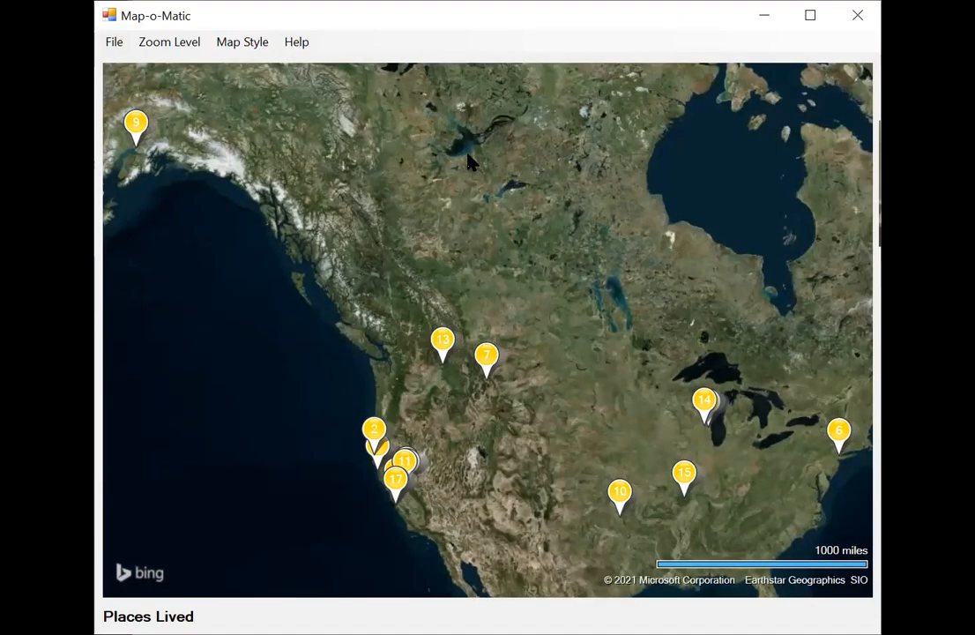
{"action": "left_click", "coordinate": [245, 44]}
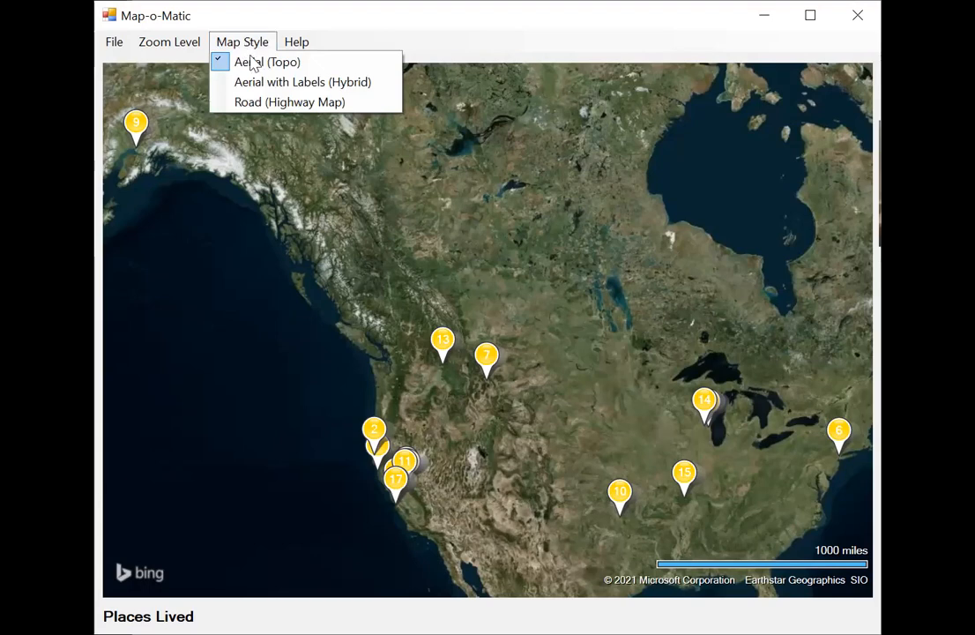
{"action": "left_click", "coordinate": [256, 89]}
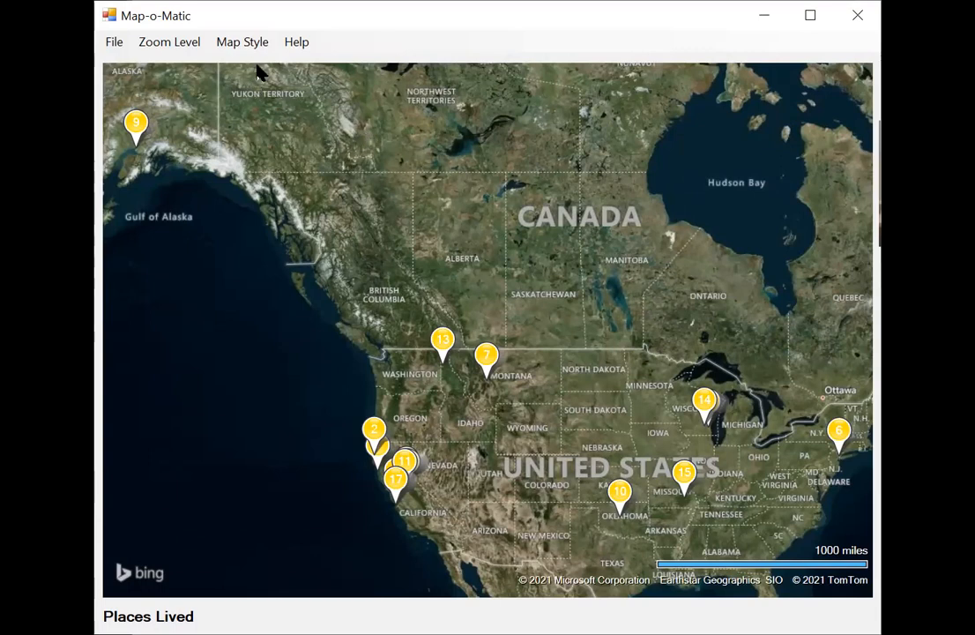
View the map at zoom levels 1 (Telescope), 19 (Microscope) and 9 to compare the extremes and a middle setting.
{"action": "left_click", "coordinate": [182, 46]}
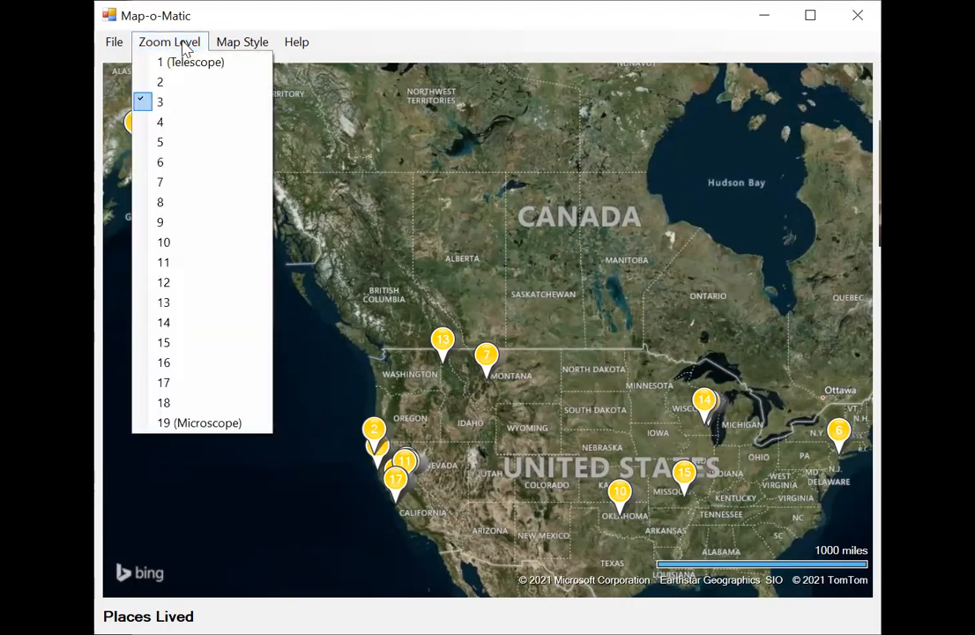
{"action": "left_click", "coordinate": [187, 64]}
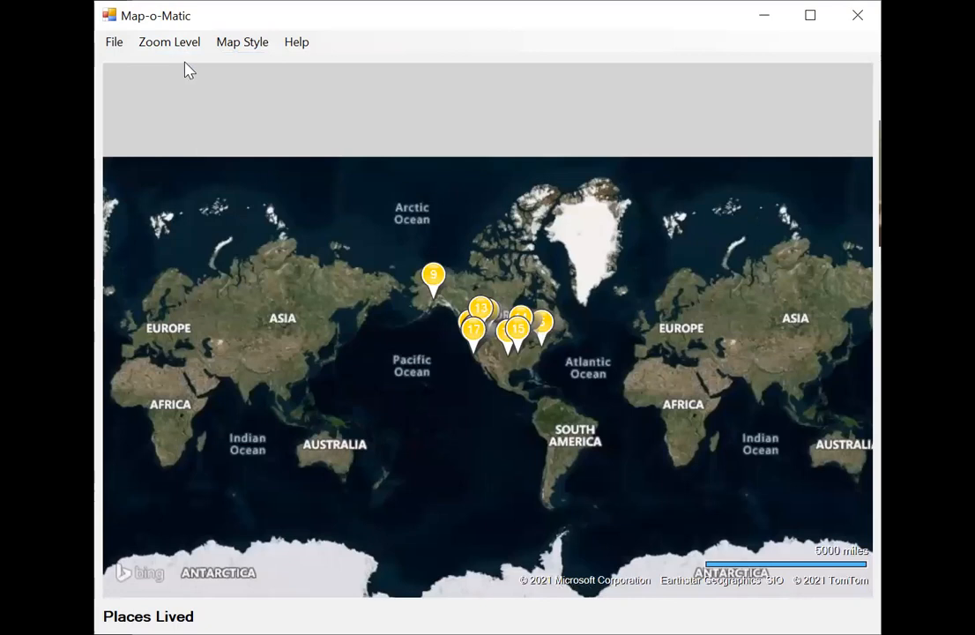
{"action": "left_click", "coordinate": [183, 45]}
{"action": "left_click", "coordinate": [200, 425]}
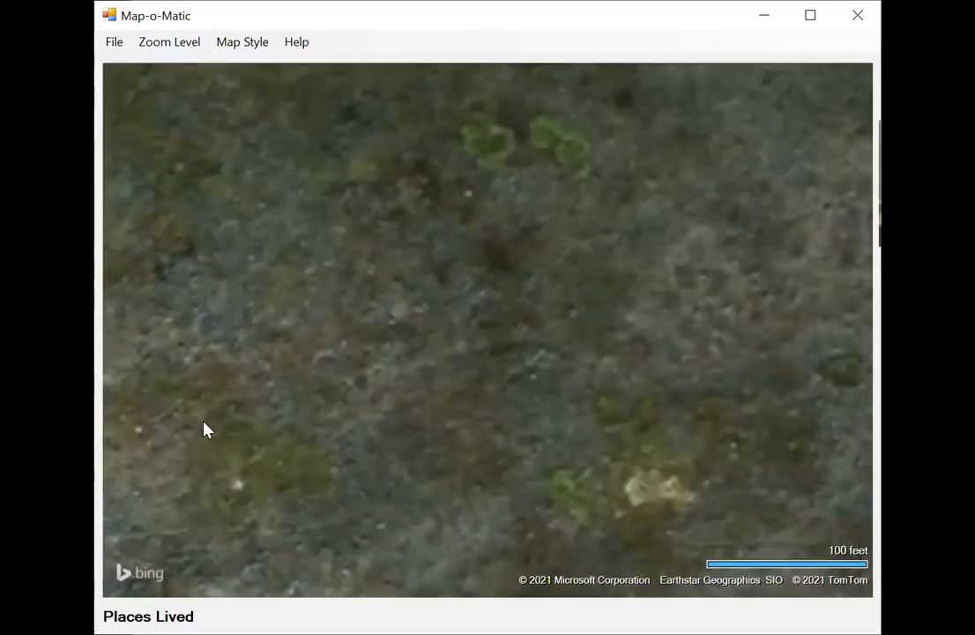
{"action": "left_click", "coordinate": [187, 49]}
{"action": "left_click", "coordinate": [194, 224]}
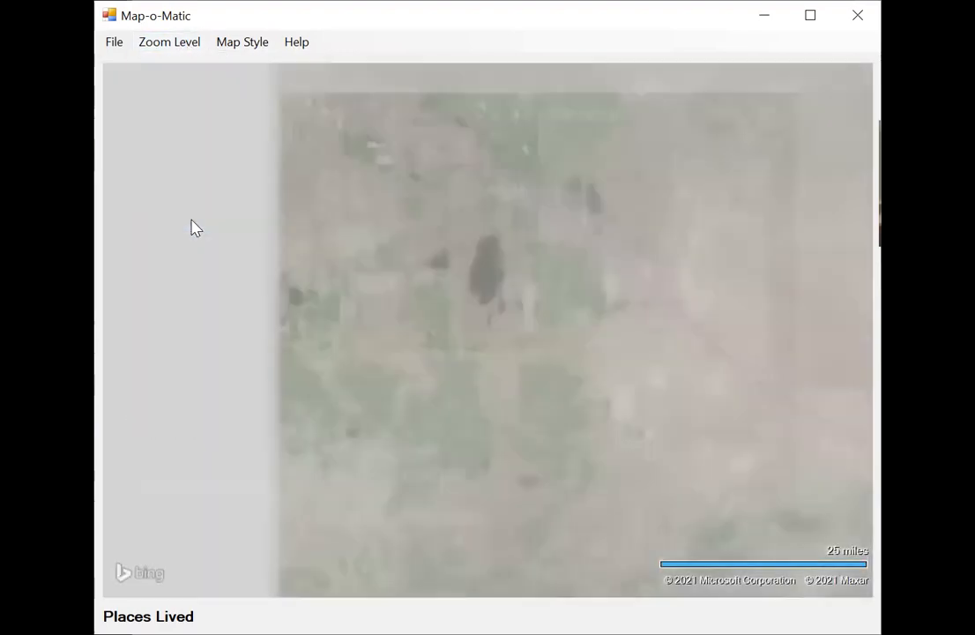
Set the zoom level to 5 and bring the western United States pushpins into view.
{"action": "left_click", "coordinate": [170, 46]}
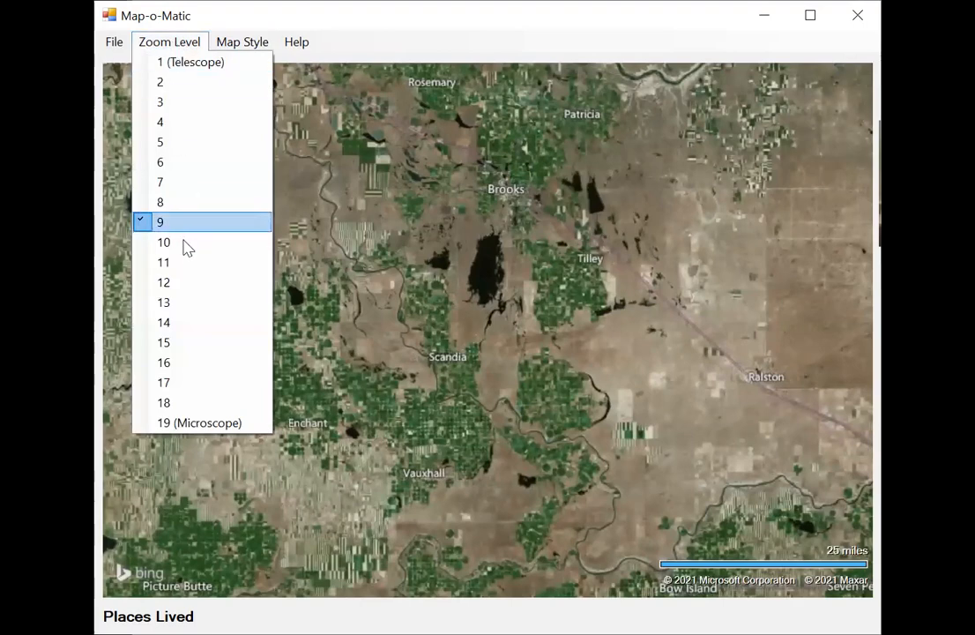
{"action": "left_click", "coordinate": [176, 144]}
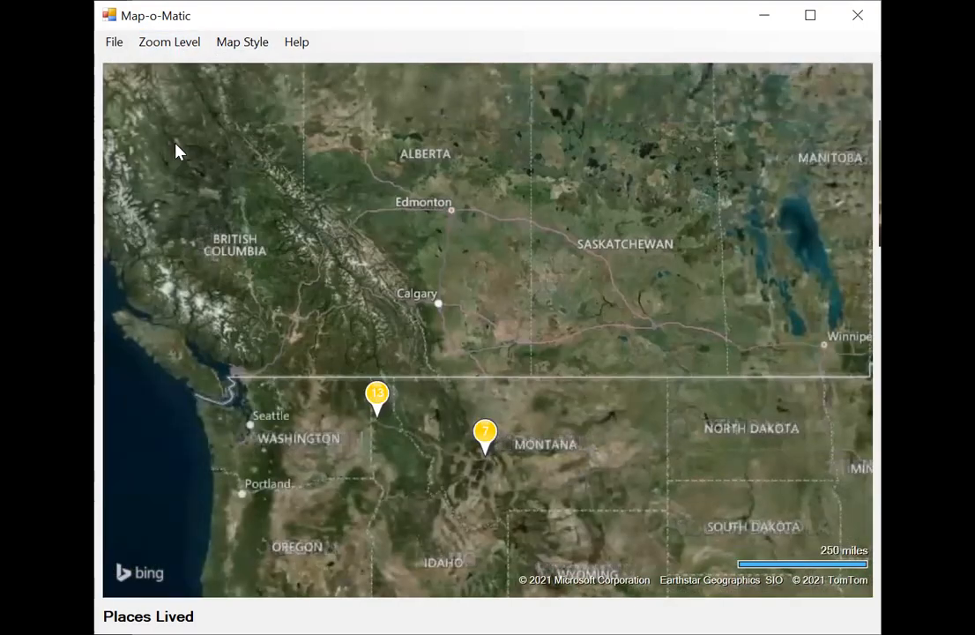
{"action": "left_click_drag", "start_coordinate": [490, 292], "coordinate": [409, 71]}
{"action": "left_click_drag", "start_coordinate": [527, 362], "coordinate": [534, 301]}
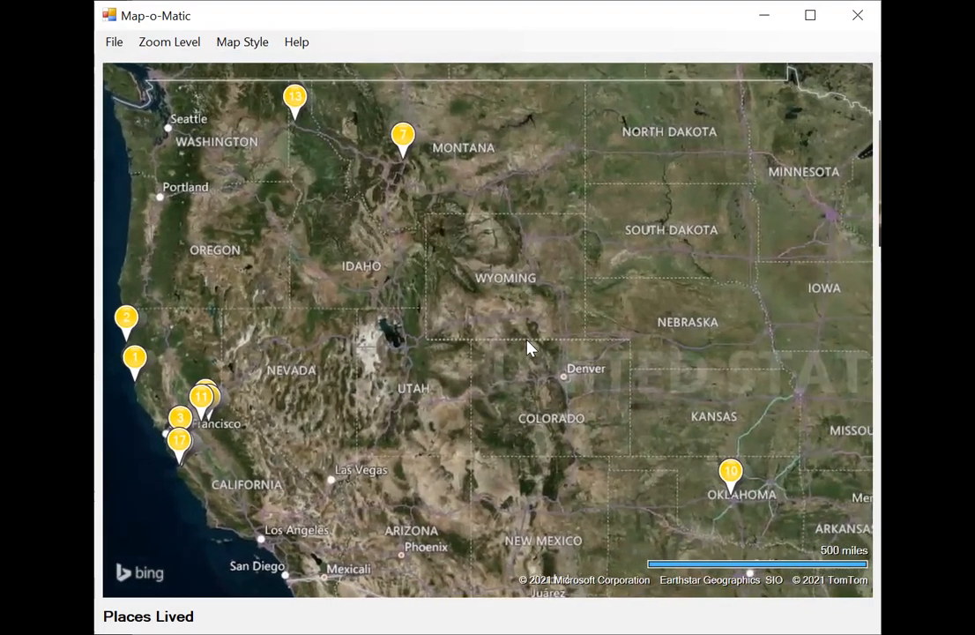
Set the zoom level to 4 and center the map on the United States so its pushpins from coast to coast show.
{"action": "left_click", "coordinate": [189, 46]}
{"action": "left_click", "coordinate": [171, 124]}
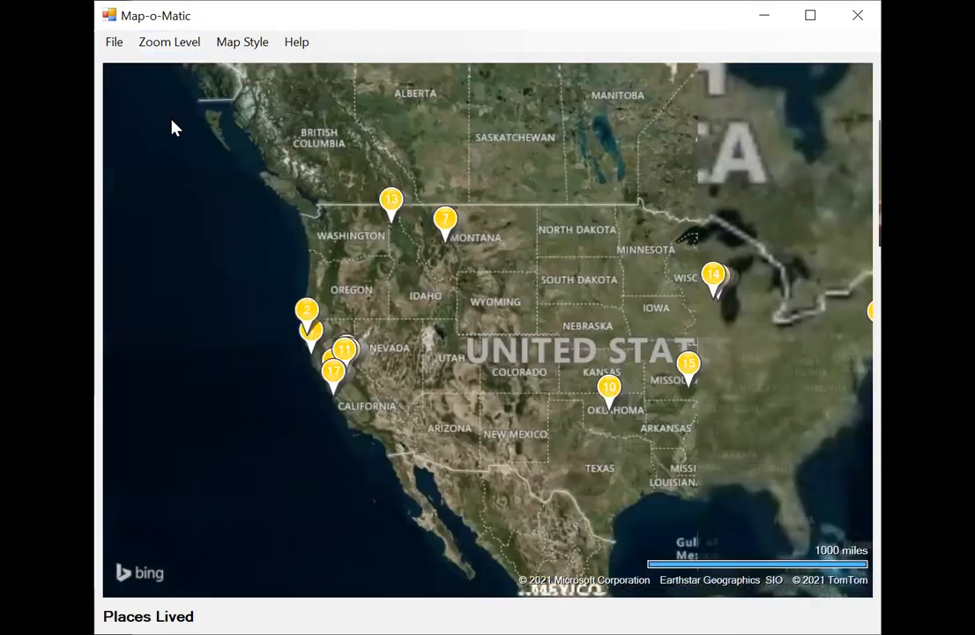
{"action": "left_click_drag", "start_coordinate": [489, 332], "coordinate": [369, 298]}
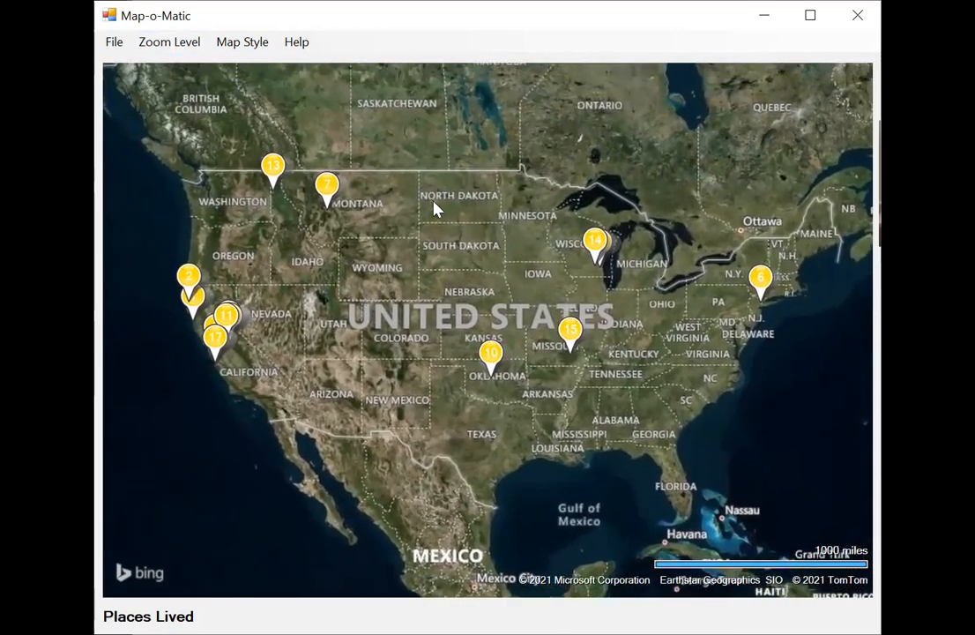
View the program's version, copyright and contact information, and close the message.
{"action": "left_click", "coordinate": [300, 44]}
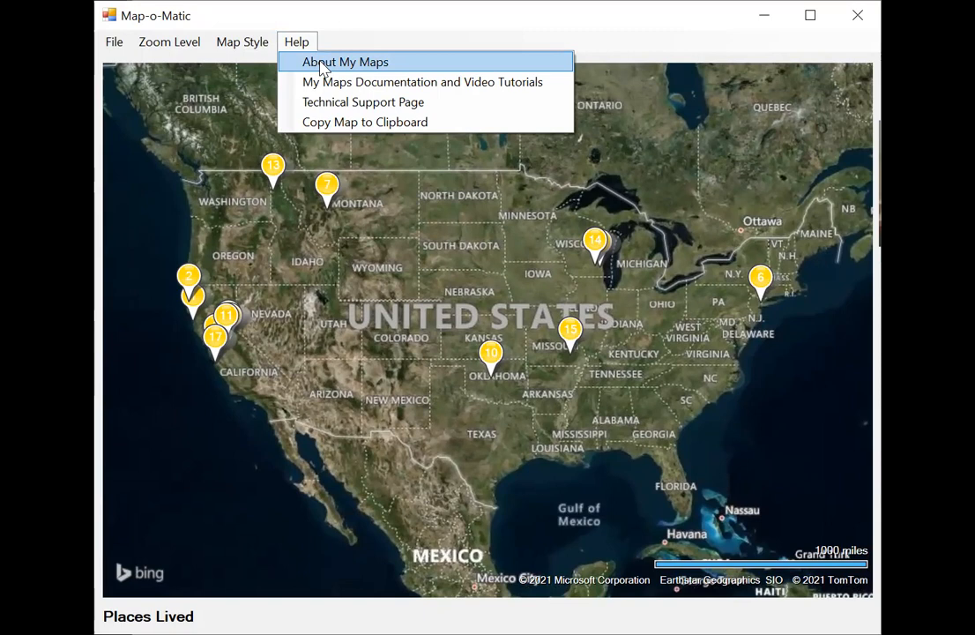
{"action": "left_click", "coordinate": [323, 65]}
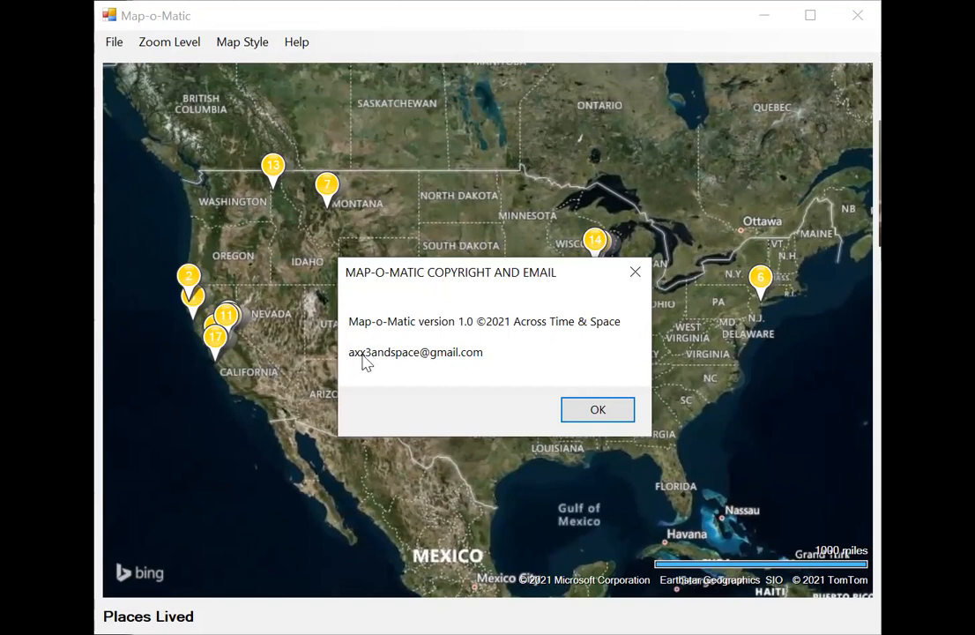
{"action": "left_click", "coordinate": [592, 413]}
Copy the displayed Places Lived map to the clipboard.
{"action": "left_click", "coordinate": [295, 44]}
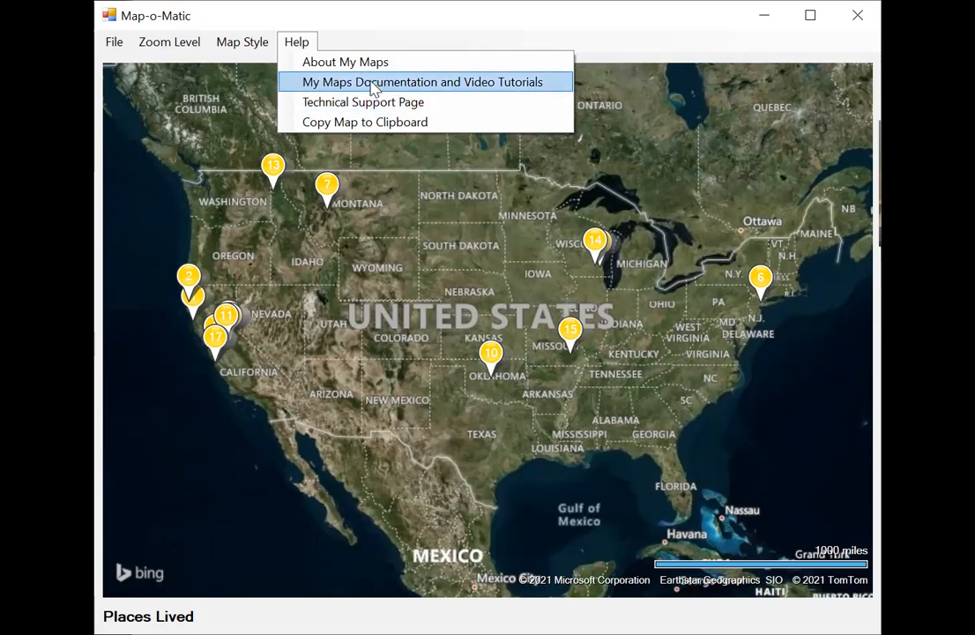
{"action": "left_click", "coordinate": [385, 129]}
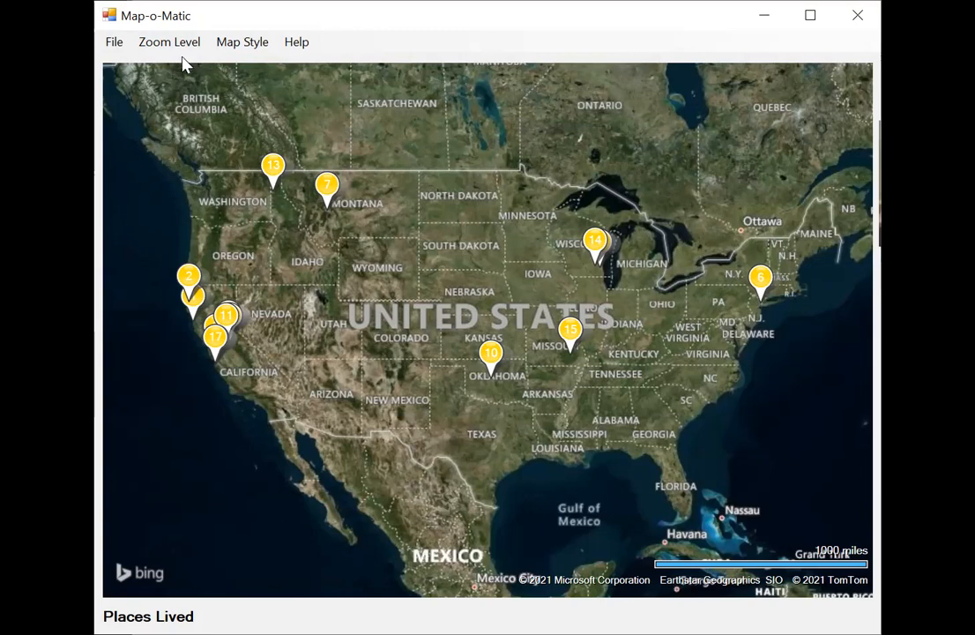
Exit the mapping program.
{"action": "left_click", "coordinate": [115, 42]}
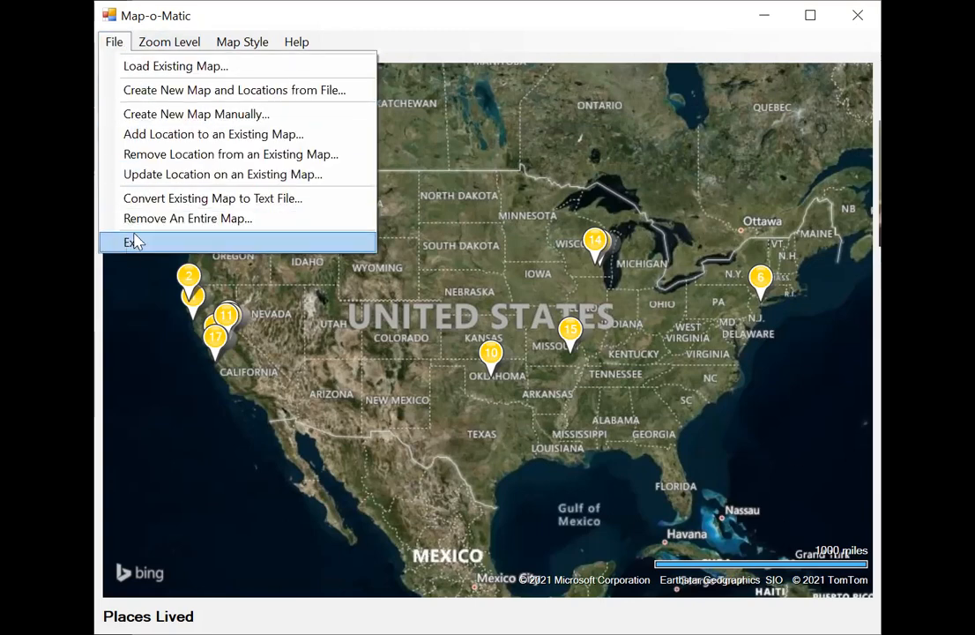